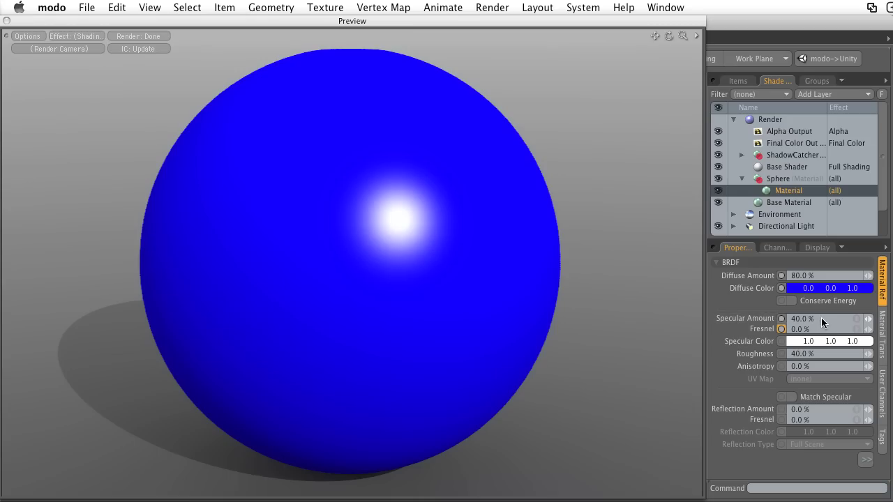
Raise the sphere's Specular Amount through 4% and 10% up to 100% for a bright highlight
left_click(781, 318)
type("4")
key("Return")
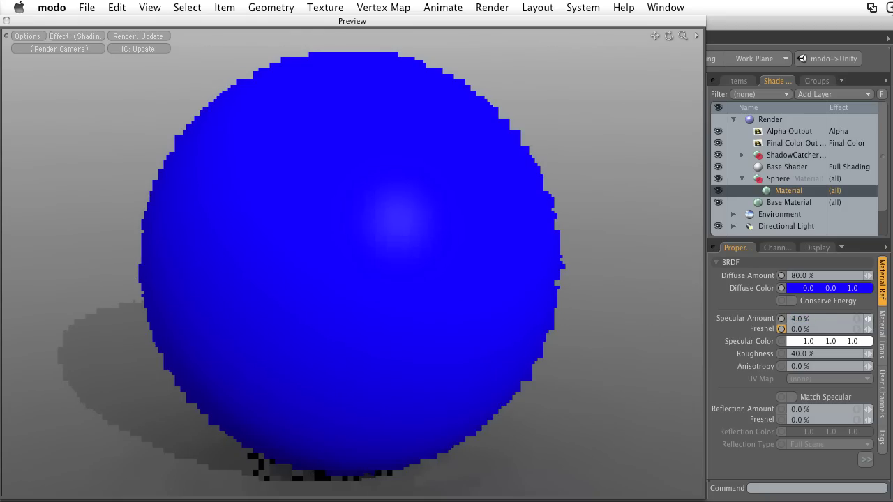
type("10")
key("Return")
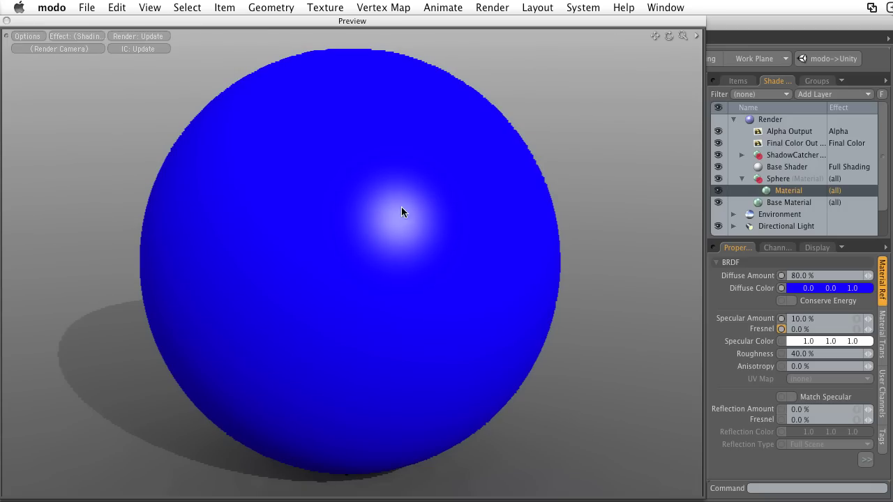
left_click(866, 275)
left_click_drag(867, 319, 867, 265)
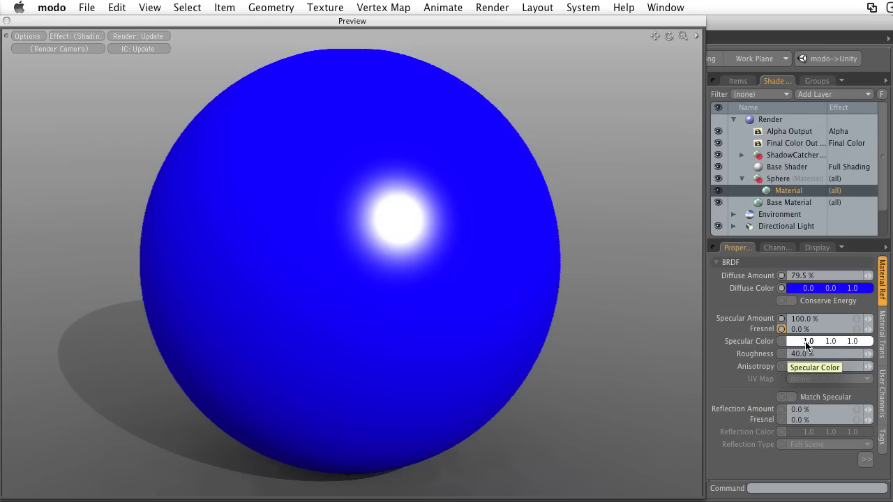
Set the Specular Color to pinkish-red (1.0 0.0 0.12) after briefly trying yellow
left_click(805, 341)
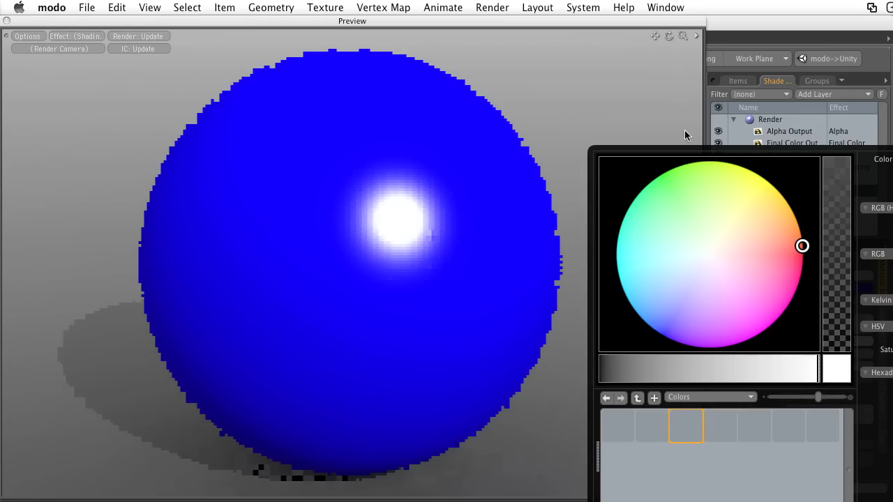
left_click(766, 204)
left_click(759, 182)
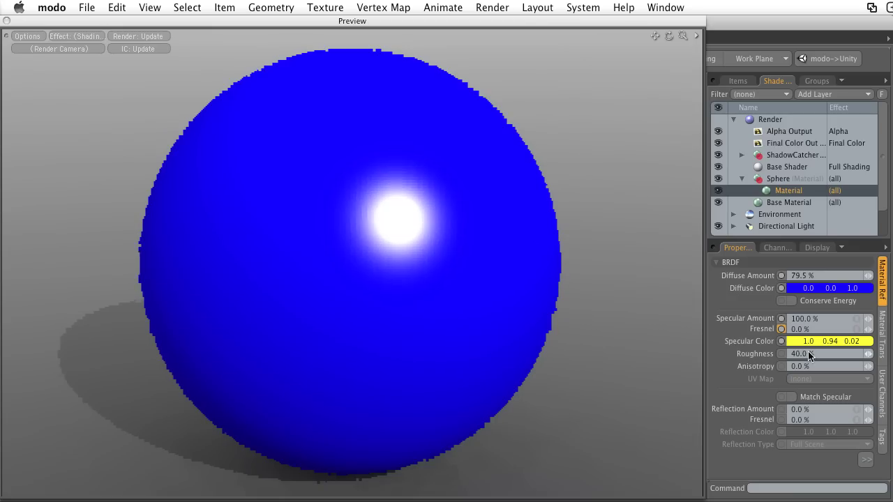
left_click(809, 342)
left_click_drag(723, 260, 805, 265)
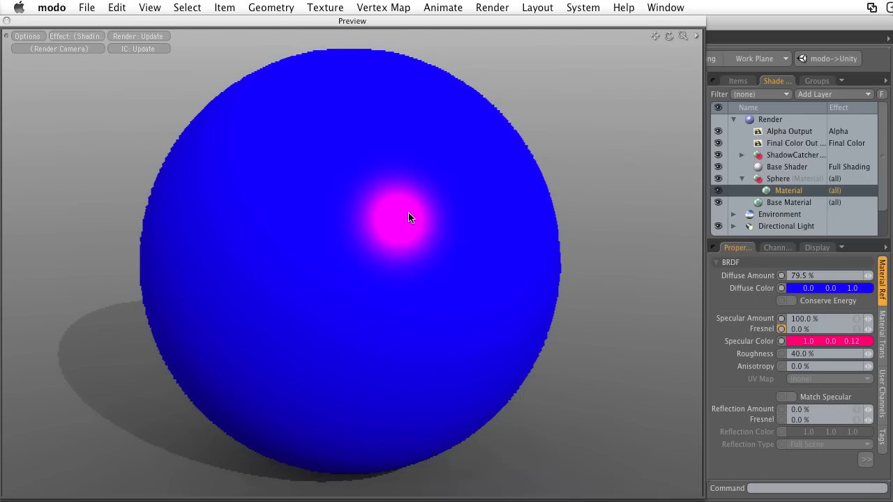
Drop Roughness to 0%, then set it to 10% for a small, tight highlight
left_click(803, 353)
left_click_drag(869, 358, 837, 358)
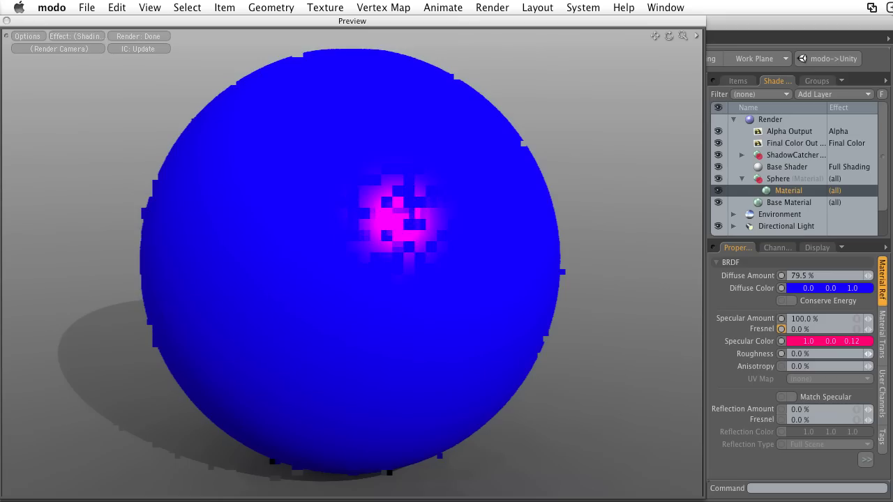
left_click_drag(837, 358, 866, 358)
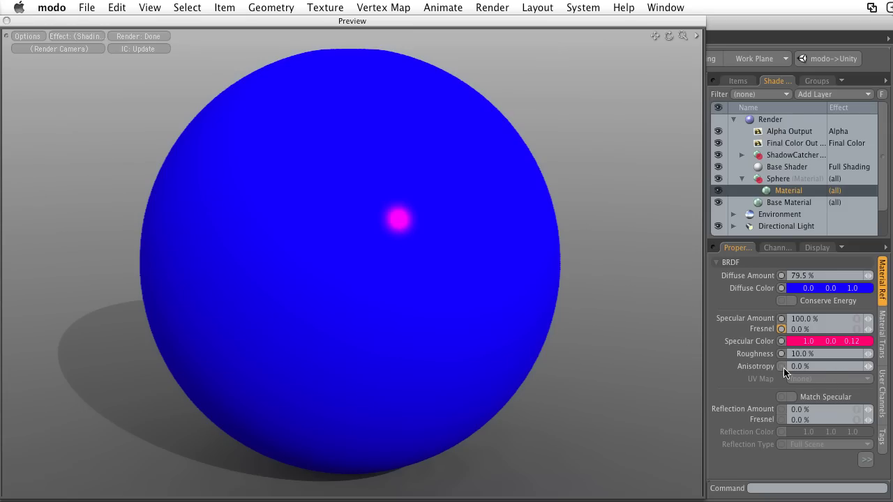
Set Roughness to 96% and Specular Amount to 24.5% for a broad, soft highlight
mouse_move(869, 354)
left_mouse_down()
mouse_move(892, 354)
mouse_move(871, 353)
left_mouse_up()
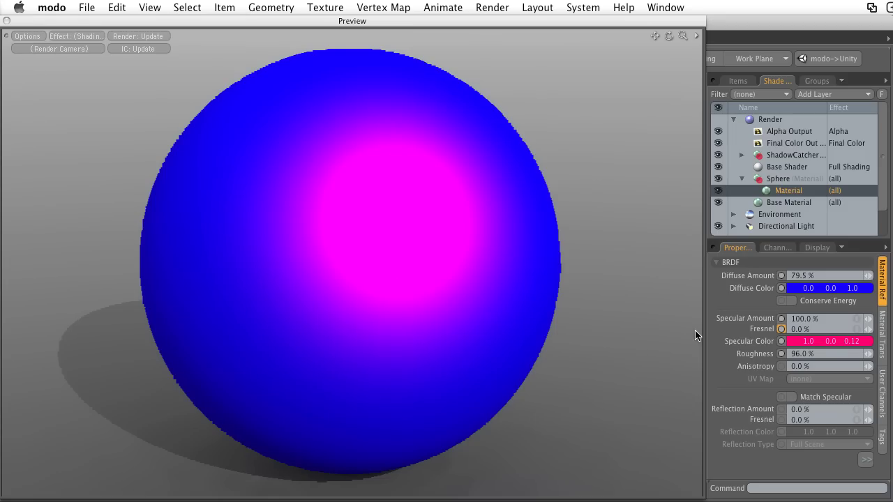
left_click_drag(864, 323, 861, 318)
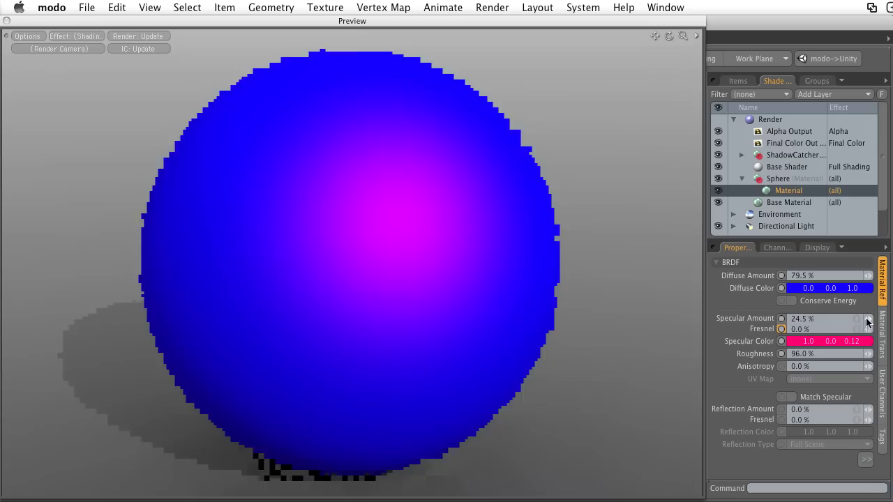